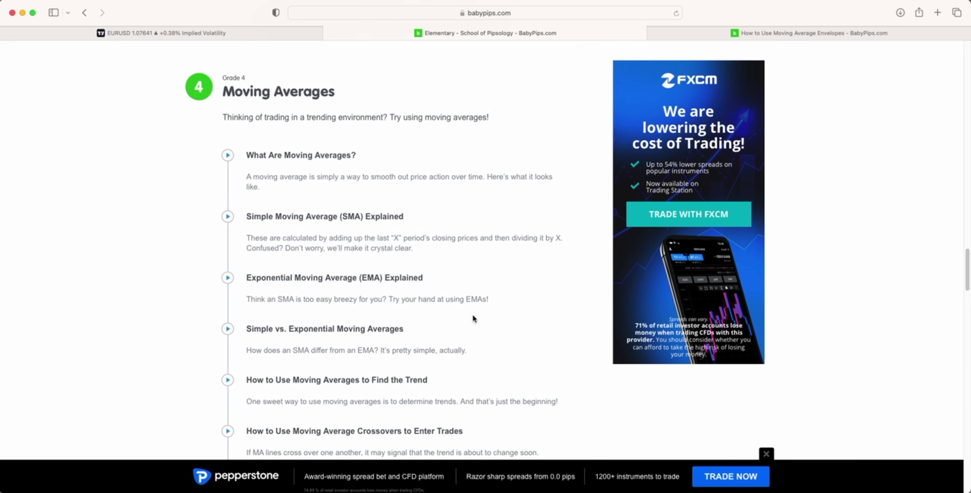
In the BabyPips Moving Averages list, highlight the Envelopes heading and open 'How to Use Moving Average Envelopes'
scroll(473, 318, "down", 4)
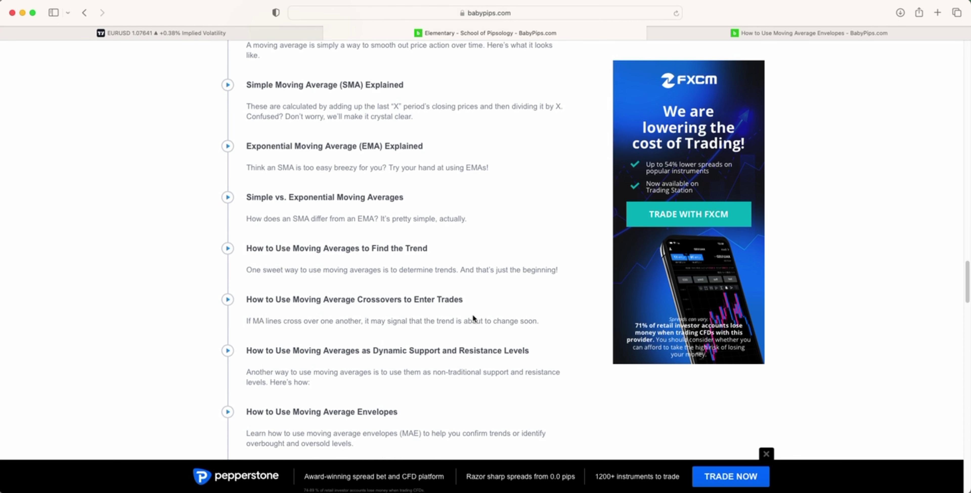
scroll(454, 350, "down", 1)
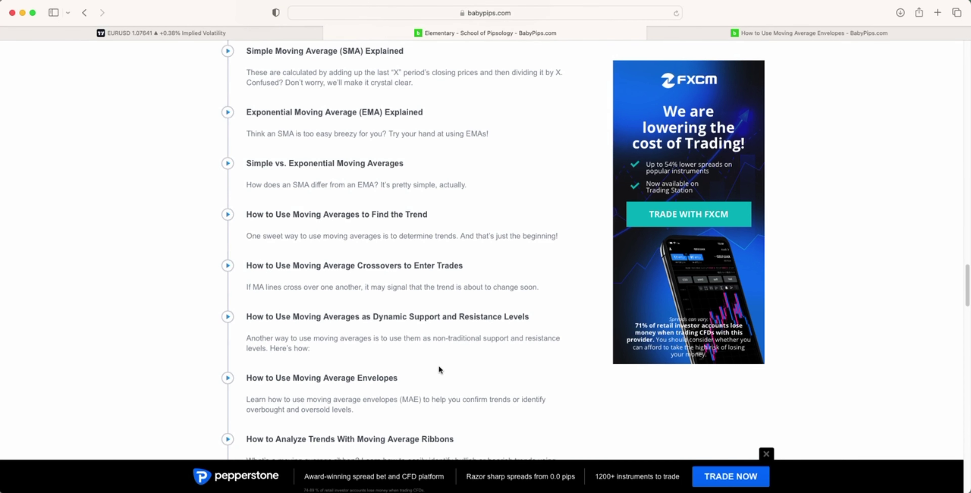
left_click_drag(415, 383, 244, 379)
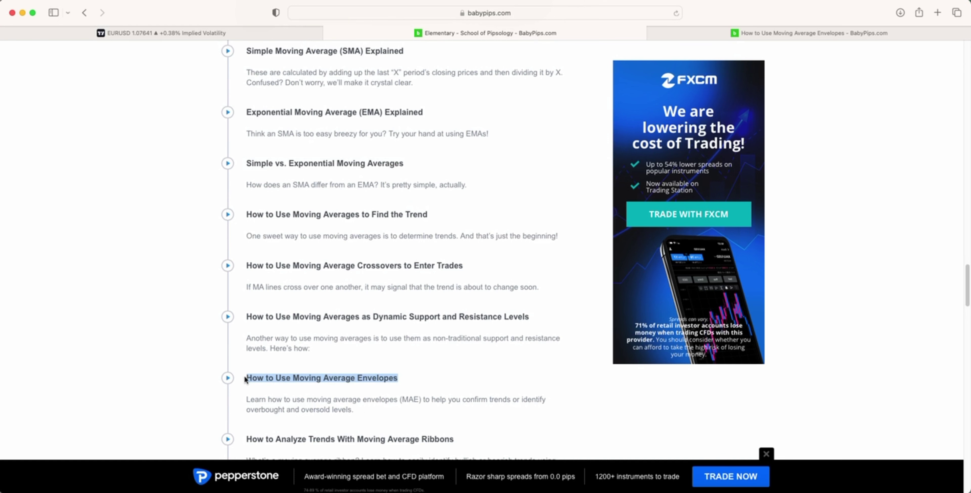
left_click(700, 33)
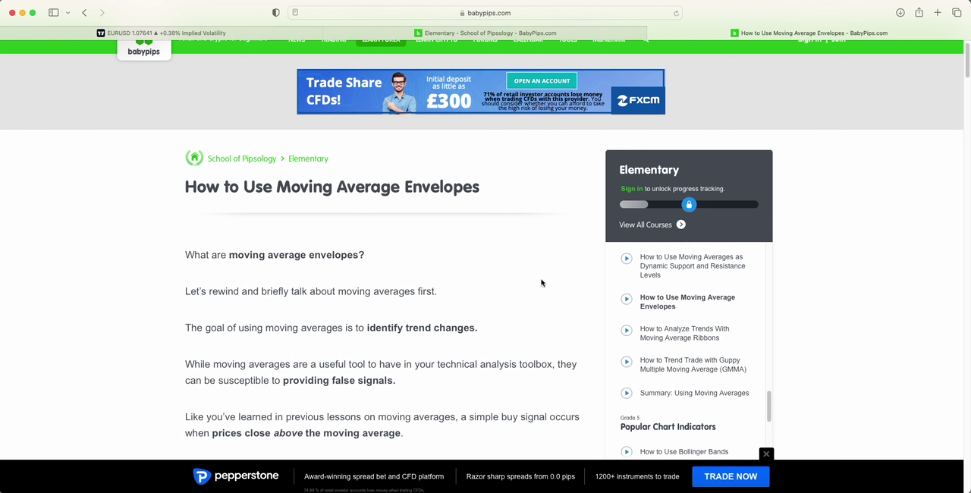
Read down the envelopes article and highlight the bullet on overbought and oversold conditions
scroll(502, 285, "down", 1)
scroll(501, 286, "down", 4)
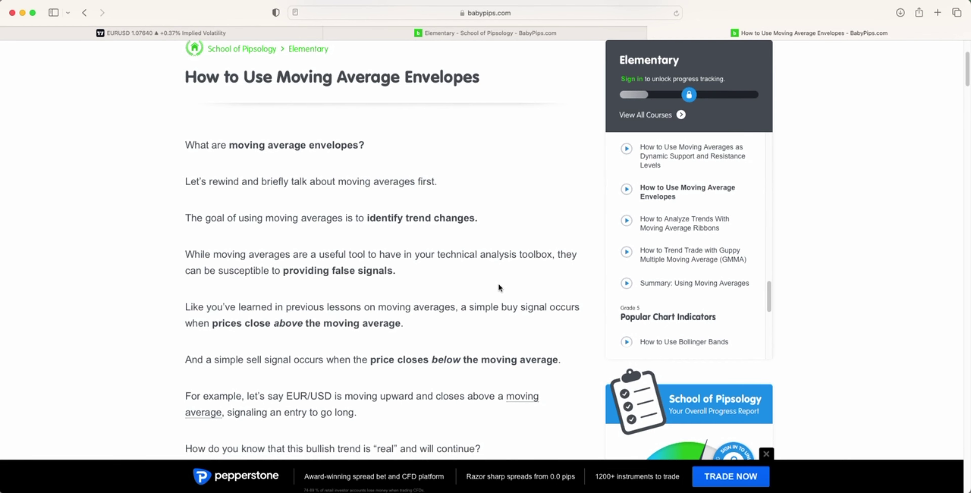
scroll(499, 288, "down", 20)
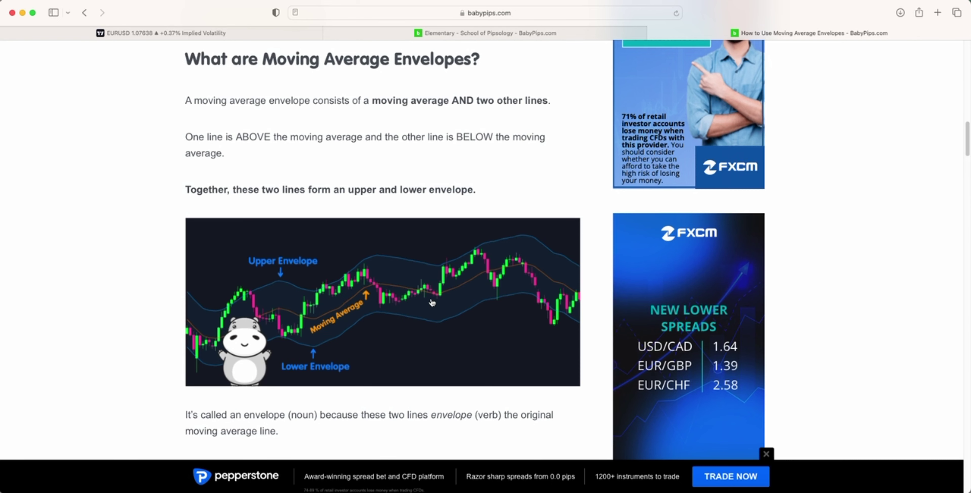
scroll(431, 320, "down", 3)
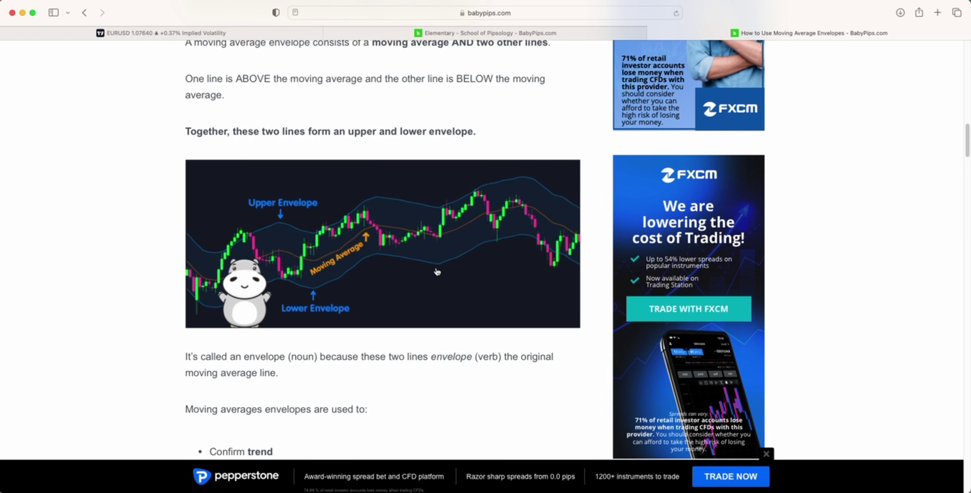
scroll(430, 272, "down", 5)
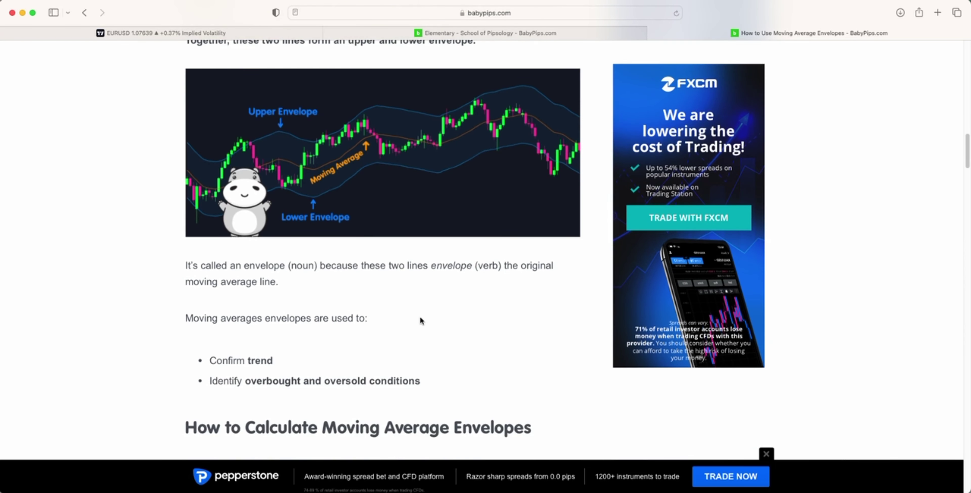
left_click_drag(217, 361, 336, 382)
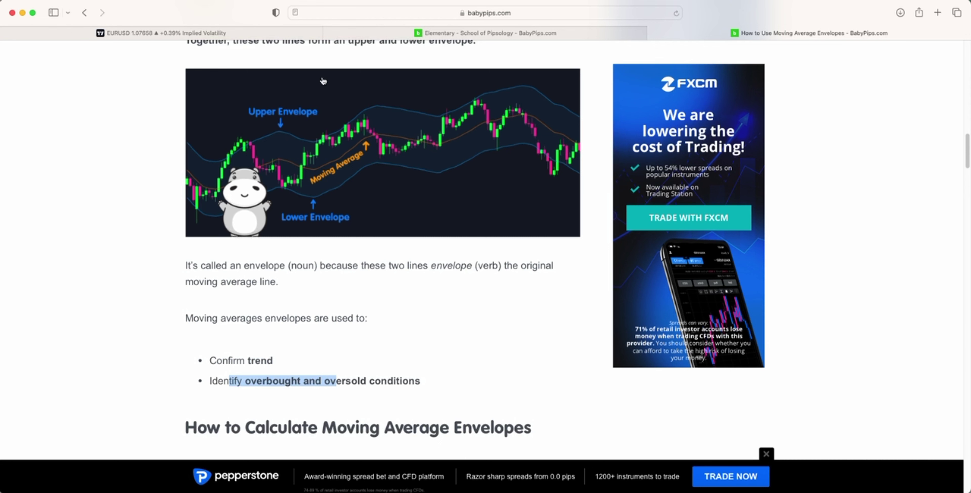
Return to the EURUSD chart and close the 'Be the best friend' ad and the 'Go ad-free' offer
left_click(269, 37)
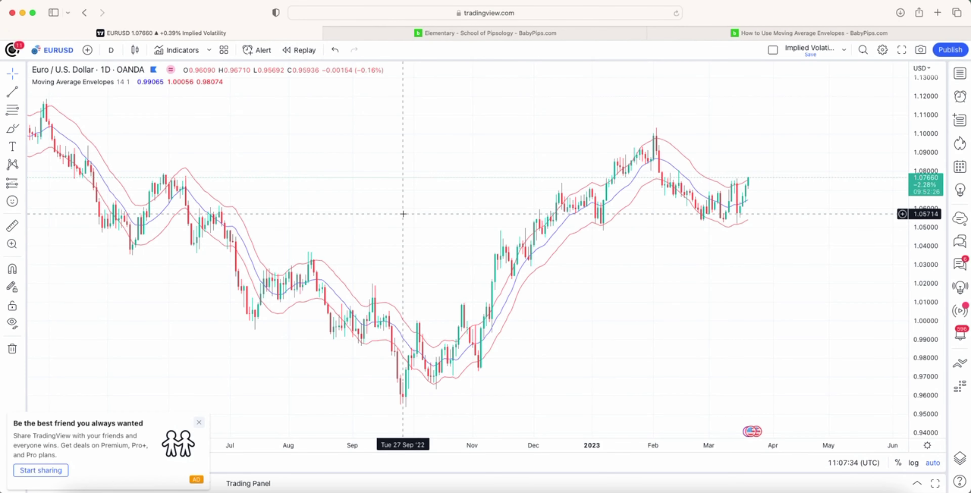
left_click(199, 421)
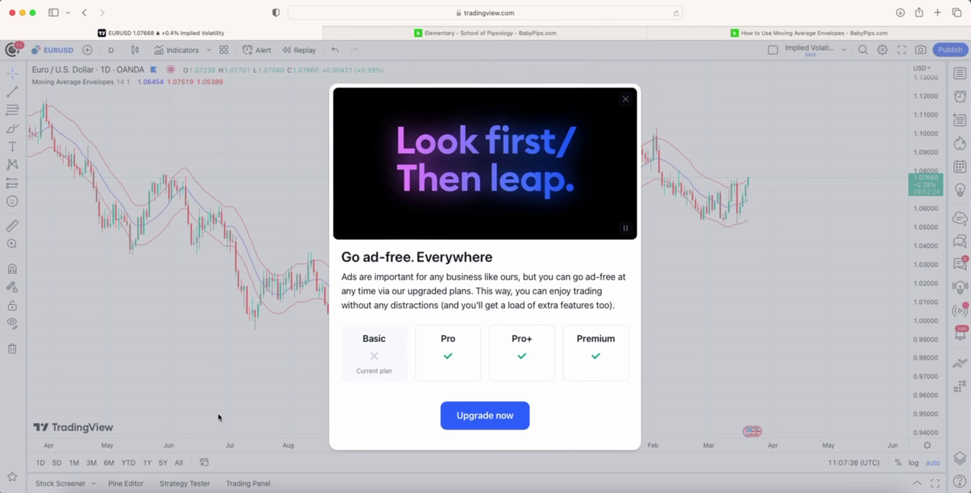
left_click(626, 99)
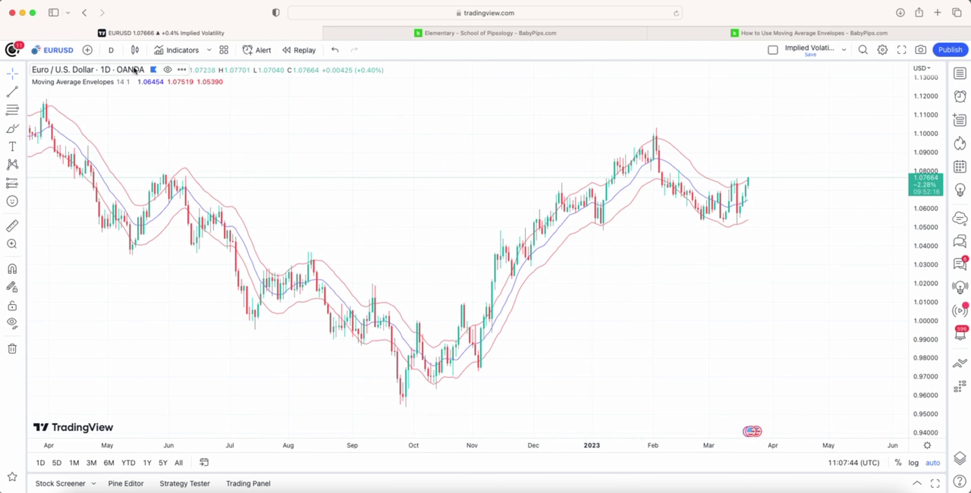
left_click(162, 52)
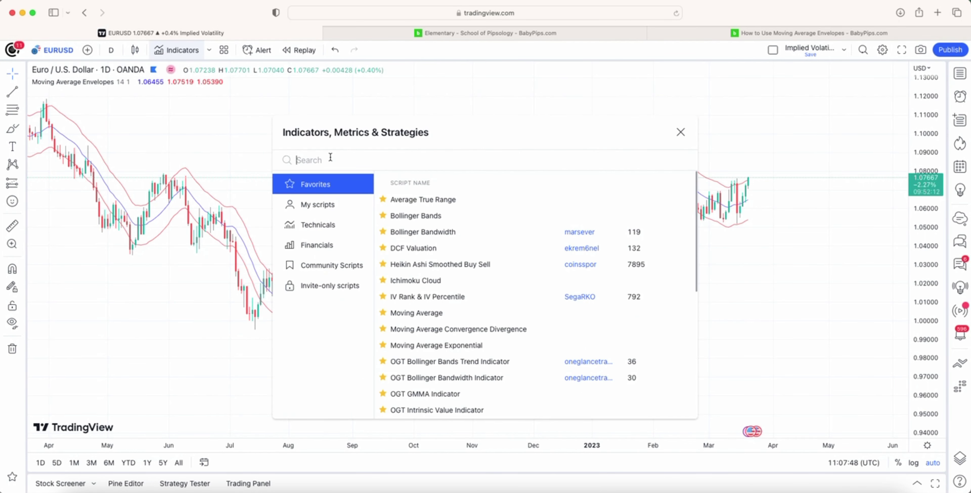
type("moving aver")
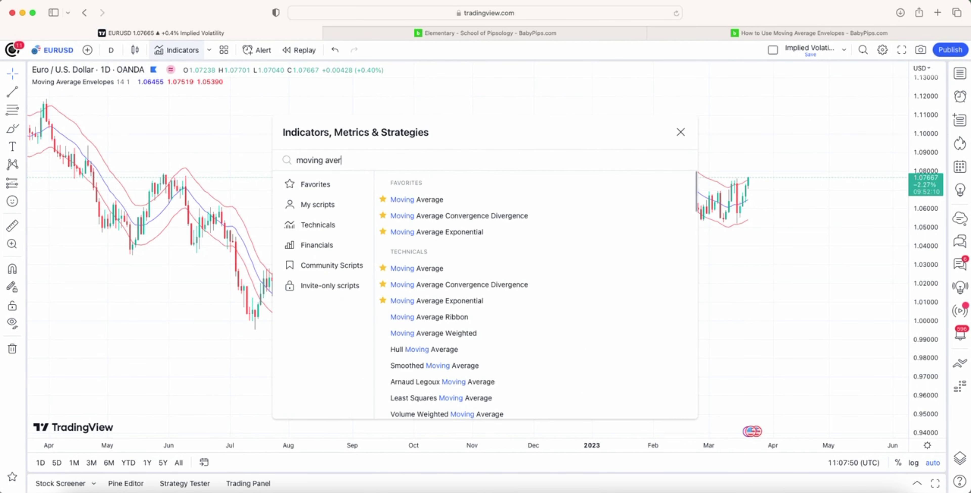
type("age en")
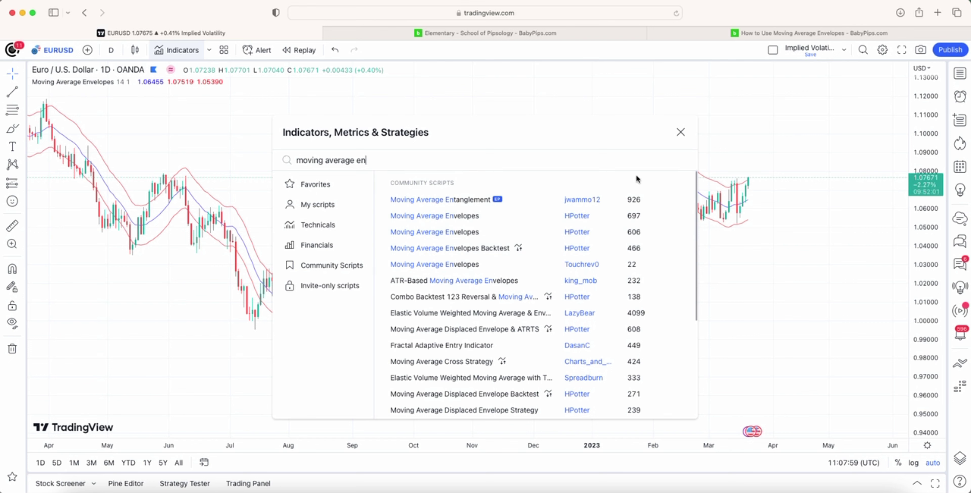
left_click(679, 133)
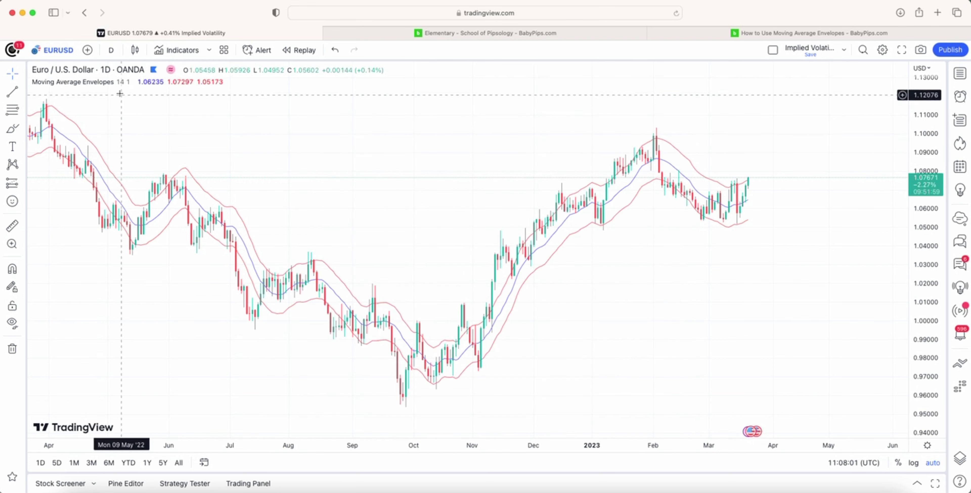
left_click(149, 82)
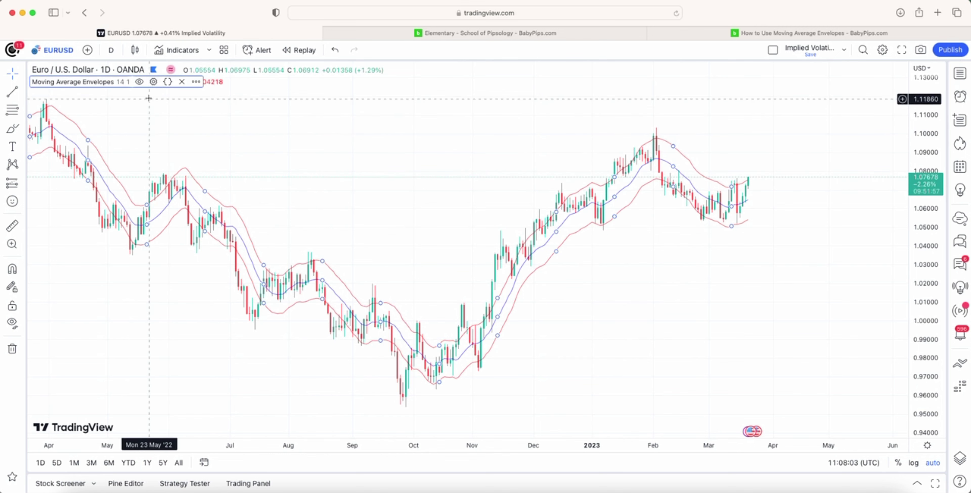
double_click(110, 81)
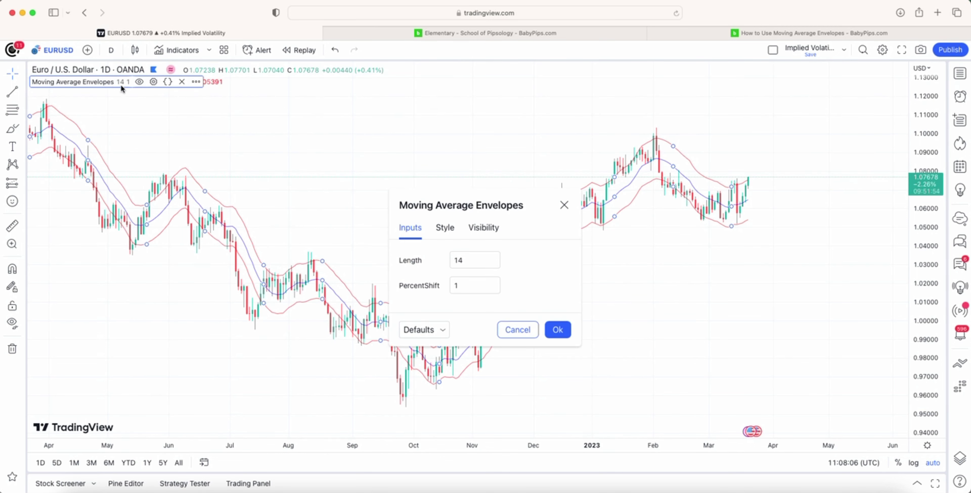
left_click(416, 260)
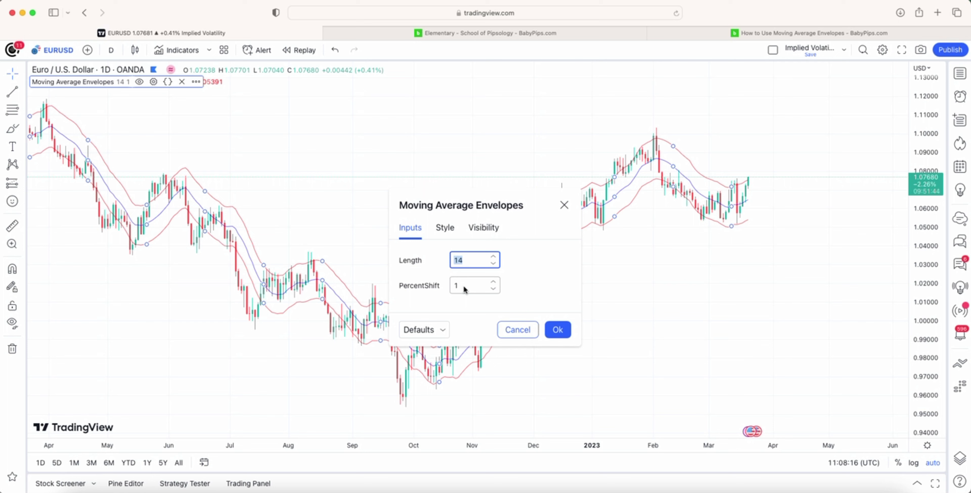
left_click(557, 328)
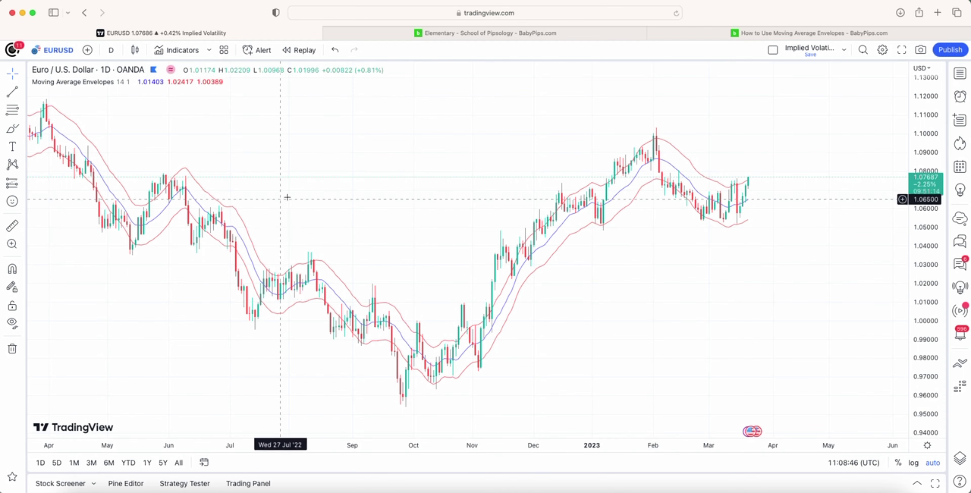
scroll(284, 197, "left", 5)
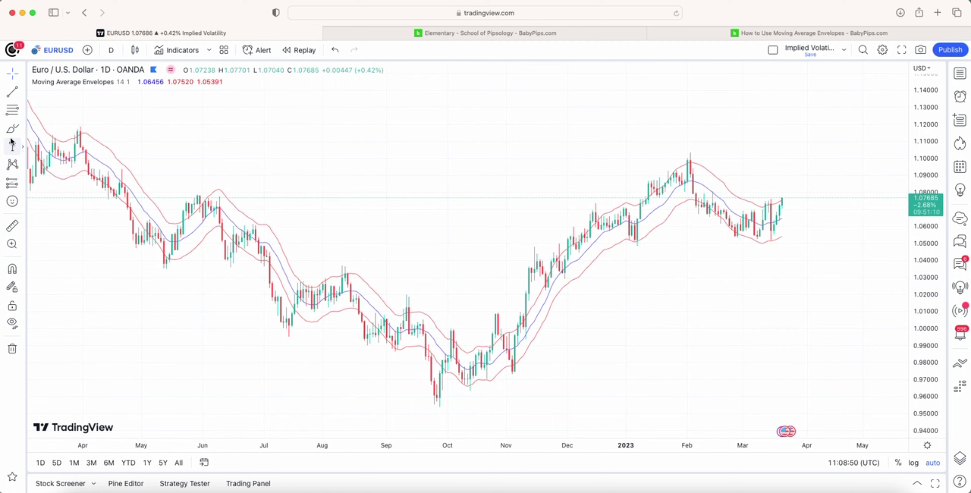
Sketch brush arrows up from the November low, then delete and undo them
left_click(12, 128)
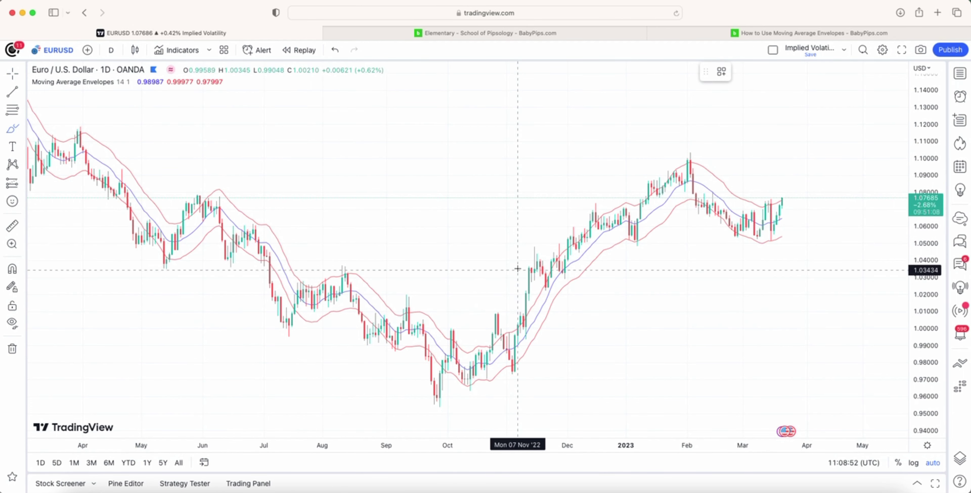
mouse_move(512, 373)
left_mouse_down()
mouse_move(599, 264)
mouse_move(604, 271)
mouse_move(599, 264)
left_mouse_up()
mouse_move(494, 289)
left_mouse_down()
mouse_move(552, 228)
mouse_move(556, 237)
left_mouse_up()
left_click_drag(551, 227, 536, 231)
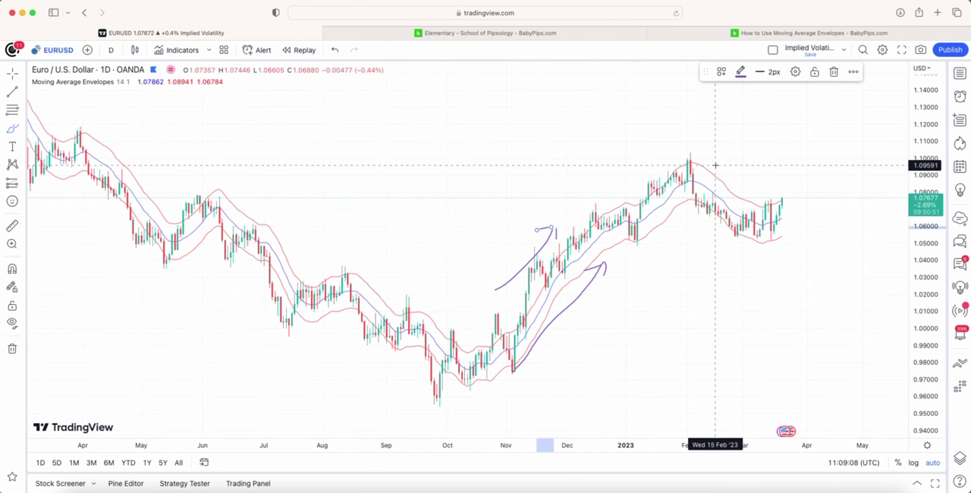
left_click(830, 74)
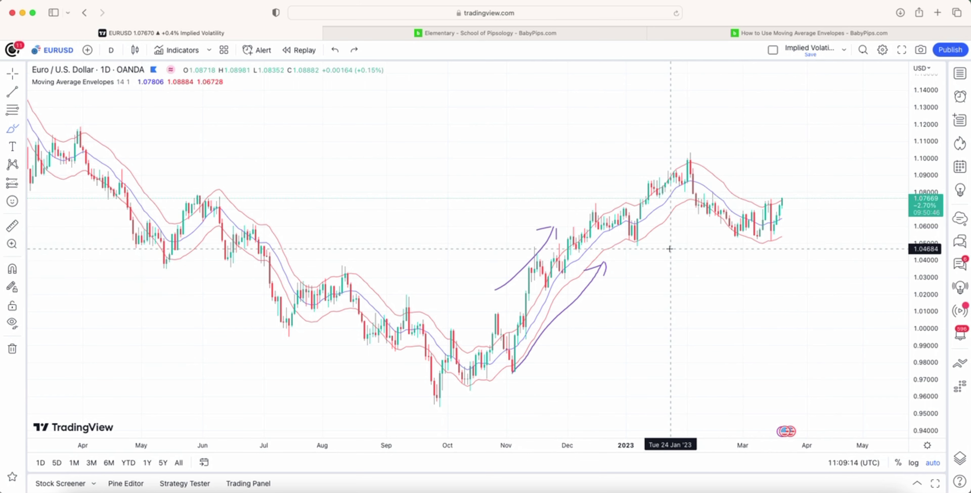
key("super+z")
key("super+z")
key("super+z")
key("super+z")
key("super+z")
key("super+z")
Brush a vertical stroke through the December rally and circle the early-January dip, with a rising line
left_click_drag(584, 203, 582, 309)
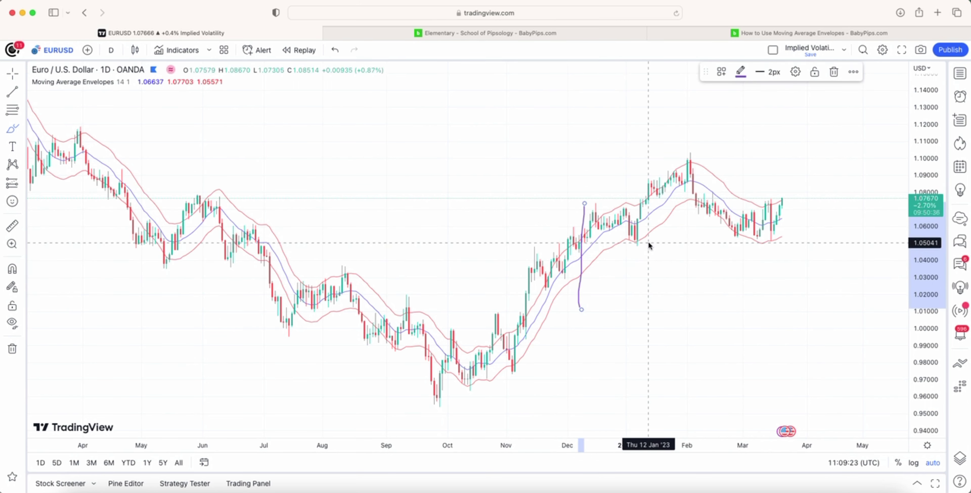
mouse_move(647, 238)
left_mouse_down()
mouse_move(622, 247)
mouse_move(646, 237)
left_mouse_up()
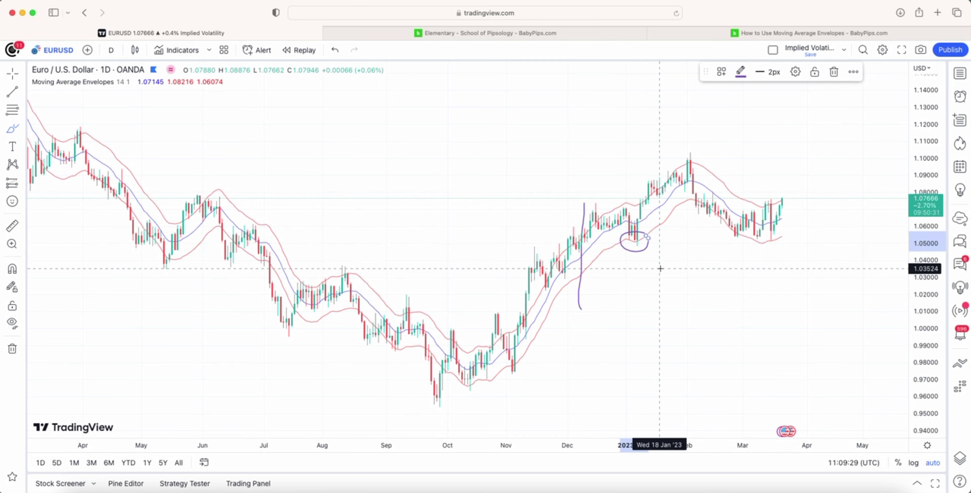
left_click_drag(636, 242, 650, 209)
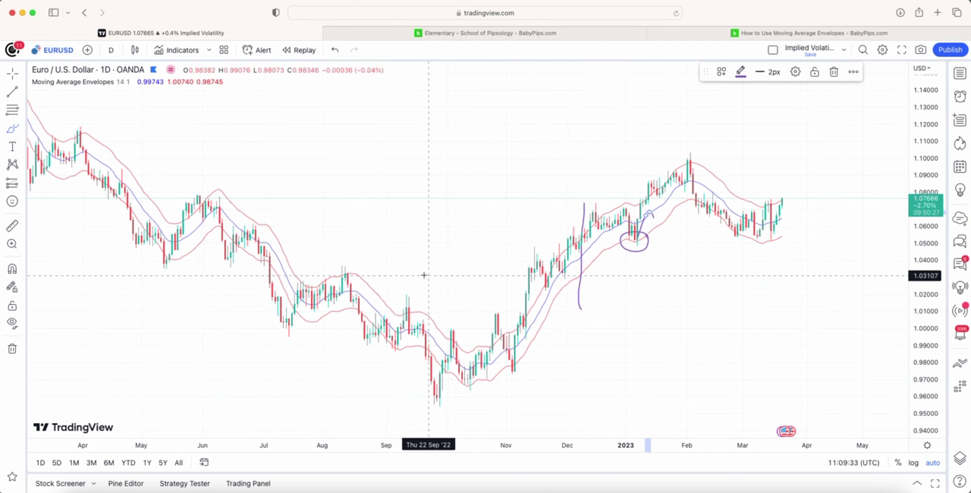
Circle the June, August and September 2022 peaks at the upper band, undoing a trial falling line
mouse_move(205, 188)
left_mouse_down()
mouse_move(185, 200)
mouse_move(196, 209)
mouse_move(205, 187)
left_mouse_up()
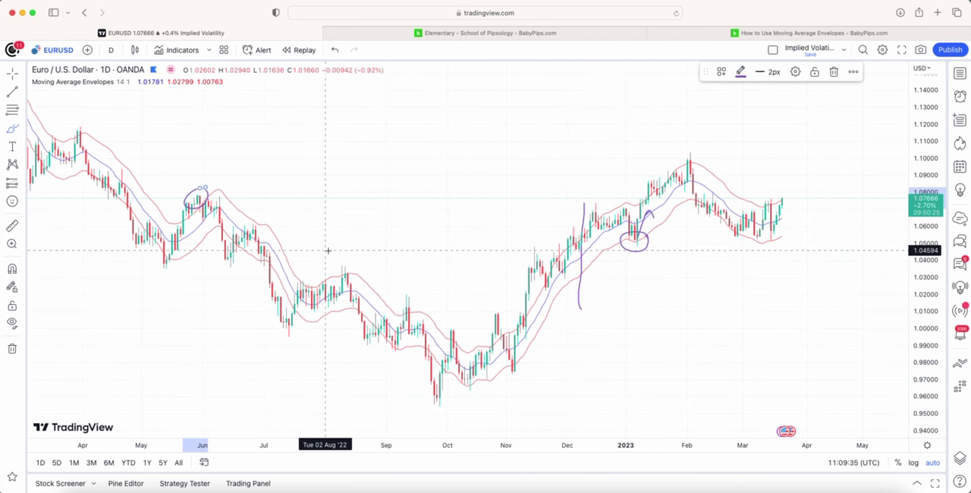
left_click_drag(329, 255, 341, 258)
mouse_move(421, 302)
left_mouse_down()
mouse_move(419, 316)
mouse_move(420, 301)
left_mouse_up()
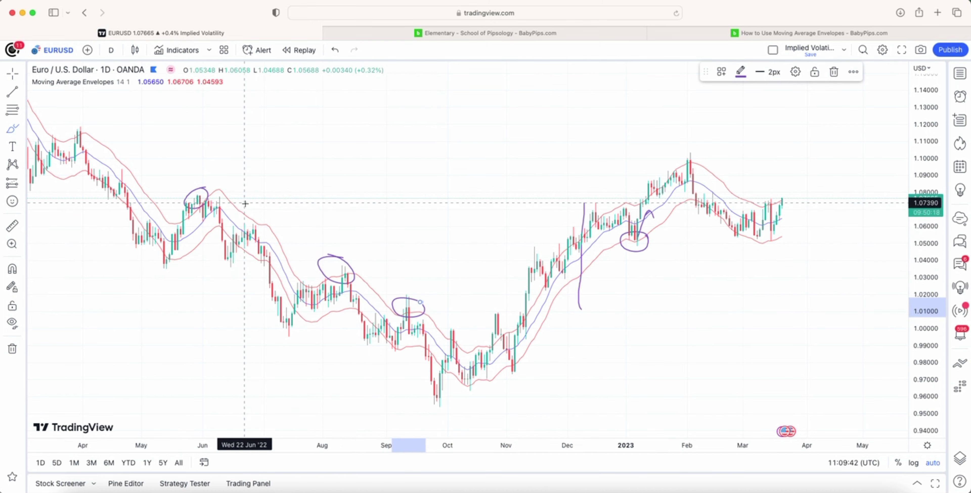
mouse_move(247, 205)
left_mouse_down()
mouse_move(392, 268)
mouse_move(372, 269)
mouse_move(385, 257)
left_mouse_up()
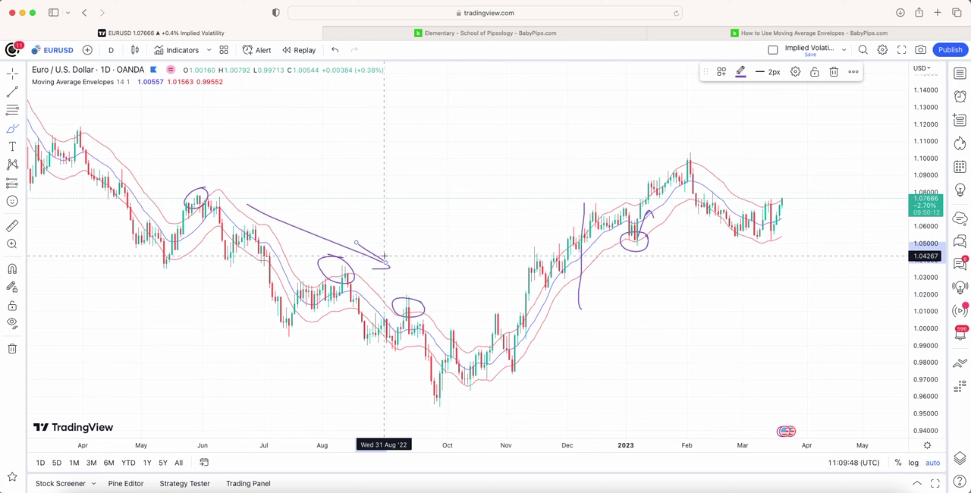
key("super+z")
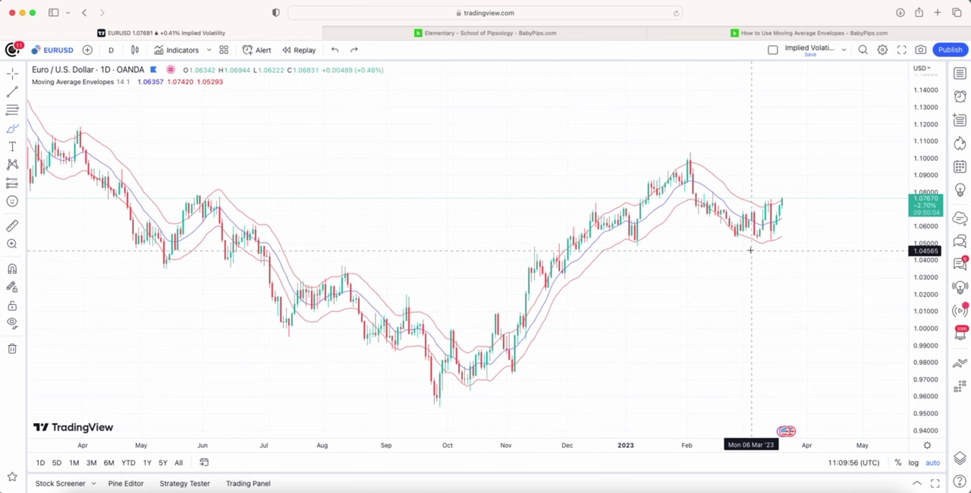
Mark the March lows with a horizontal brush line, removing the one drawn at the recent highs
left_click_drag(726, 239, 809, 240)
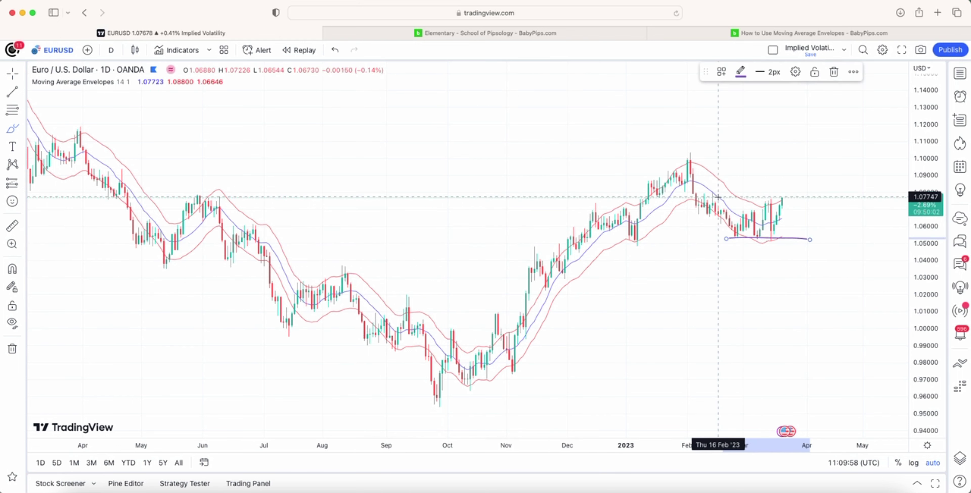
left_click_drag(725, 199, 848, 200)
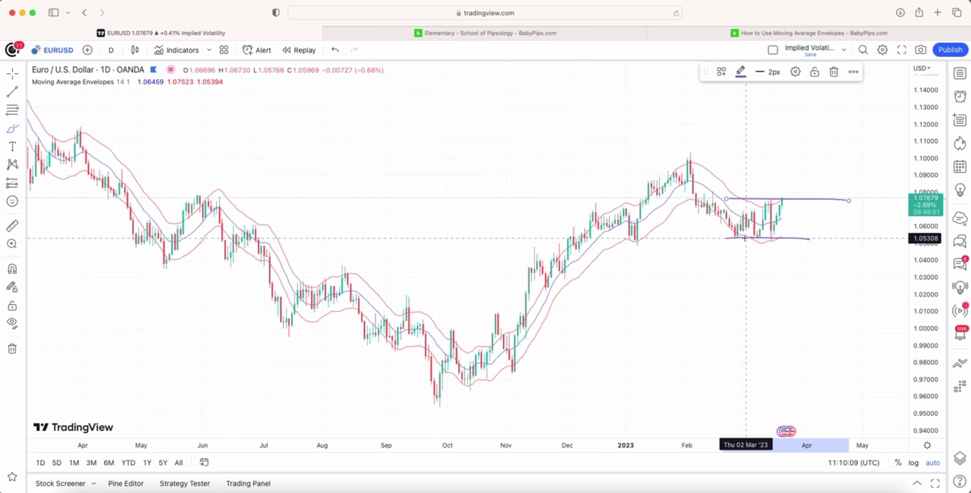
key("super+z")
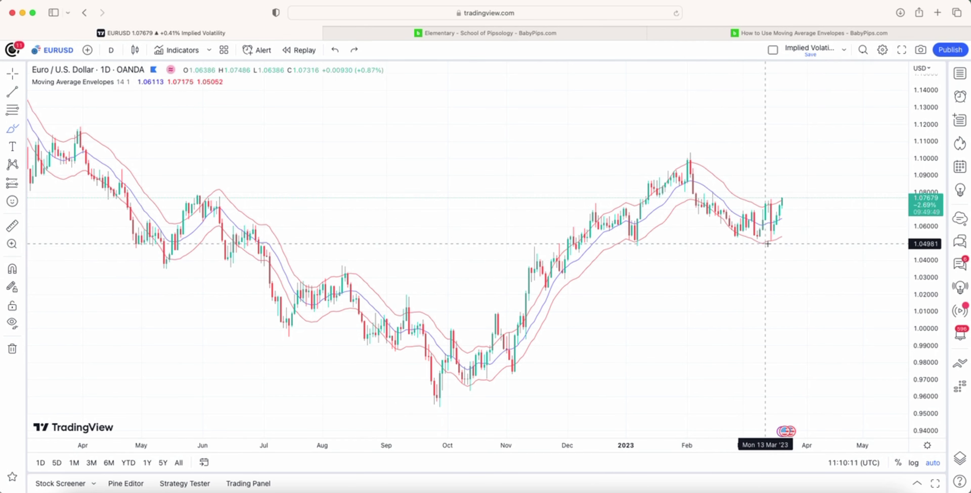
Circle the March lows and latest highs, add a short line across the lows and a downward curve
mouse_move(777, 236)
left_mouse_down()
mouse_move(765, 244)
mouse_move(776, 238)
left_mouse_up()
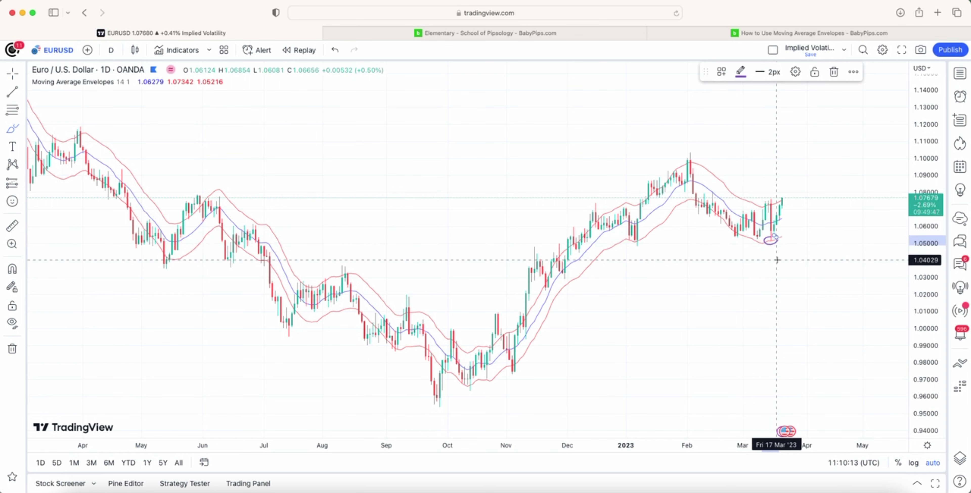
mouse_move(770, 198)
left_mouse_down()
mouse_move(759, 205)
mouse_move(771, 198)
left_mouse_up()
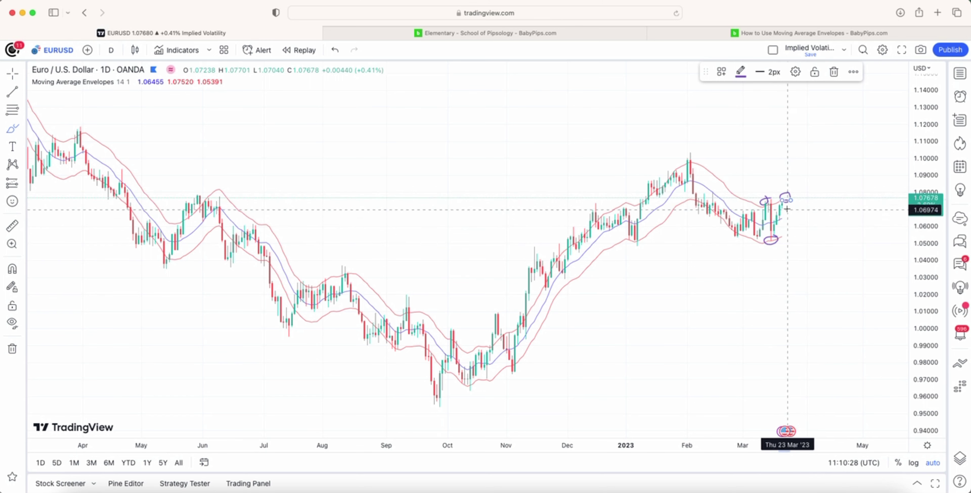
left_click_drag(751, 239, 782, 239)
left_click_drag(783, 203, 793, 220)
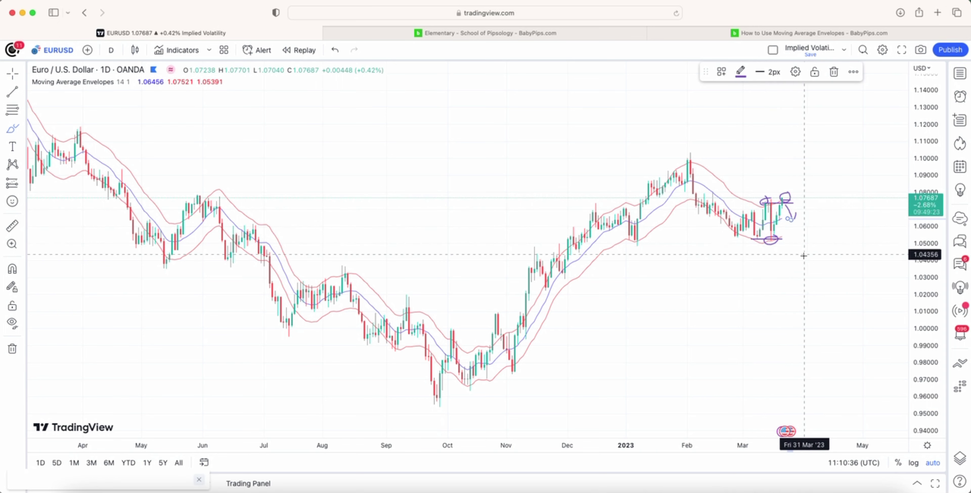
key("super+z")
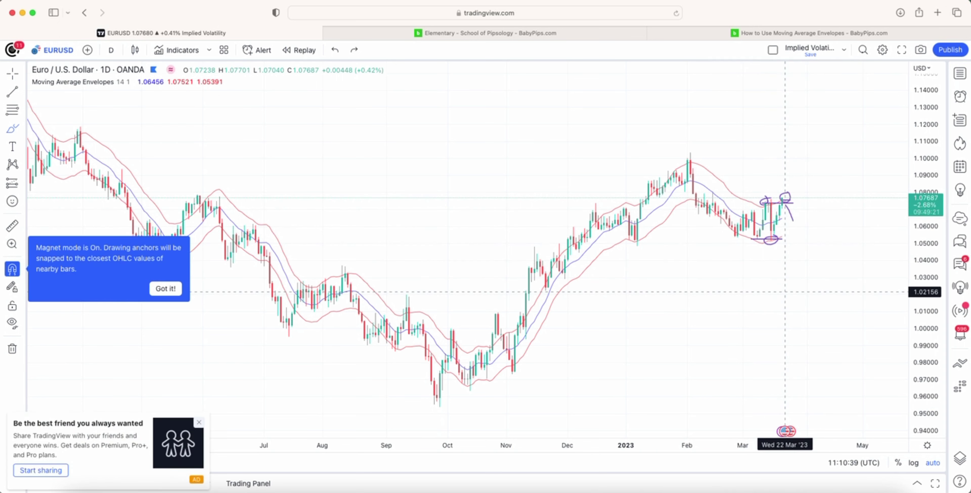
Undo the March-low circle, add a Relative Strength Index pane, and circle the latest candles
key("super+z")
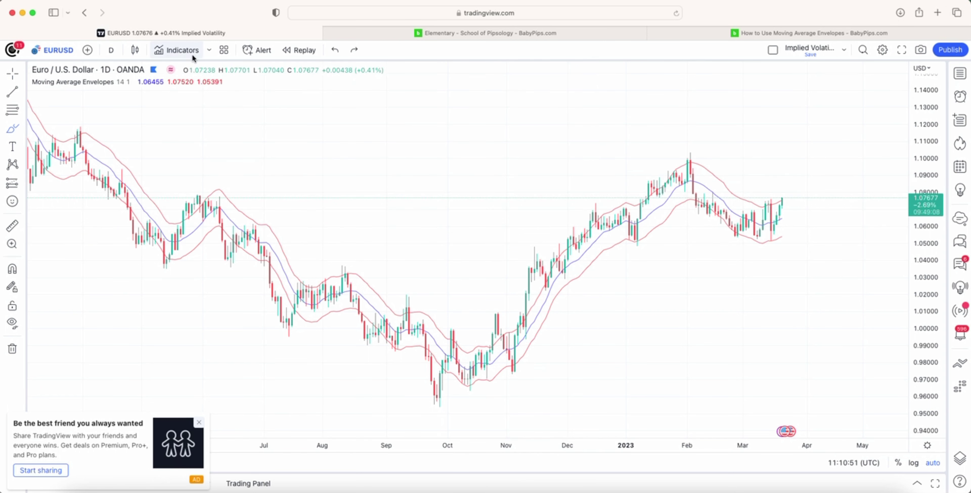
left_click(175, 50)
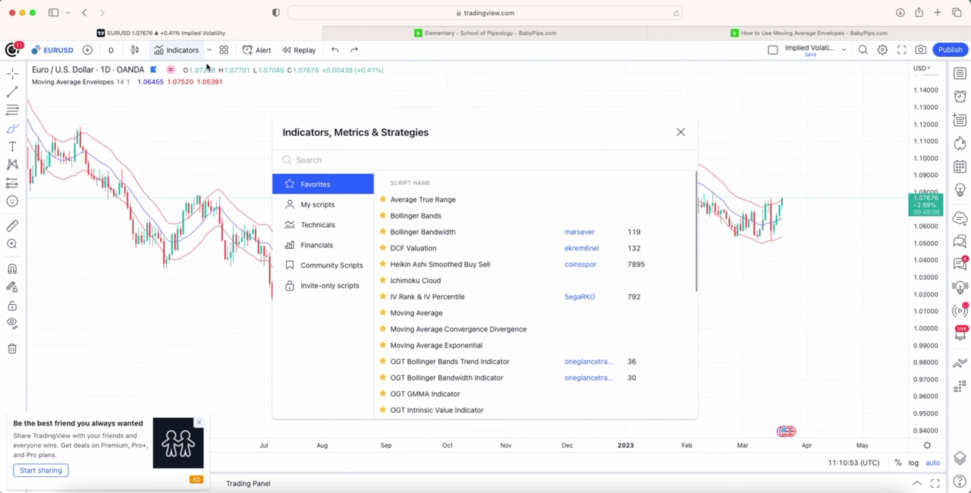
type("rs")
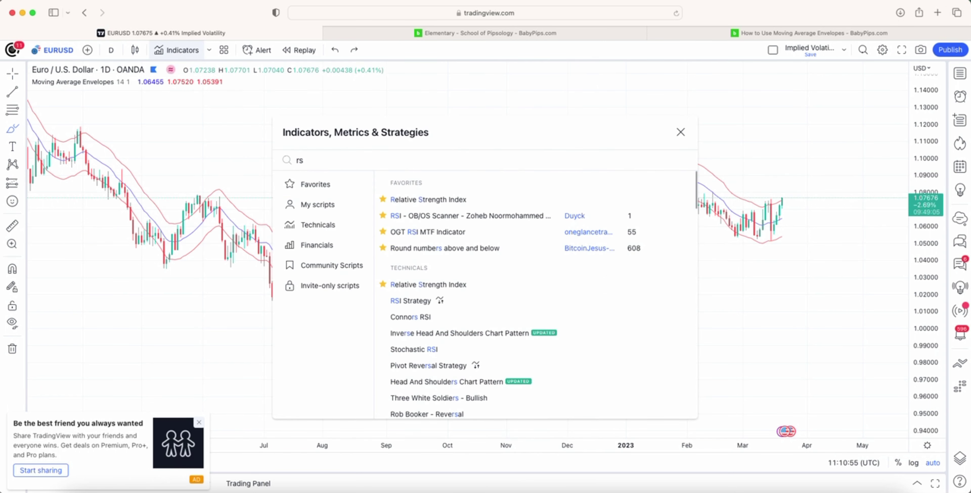
left_click(418, 203)
left_click(680, 133)
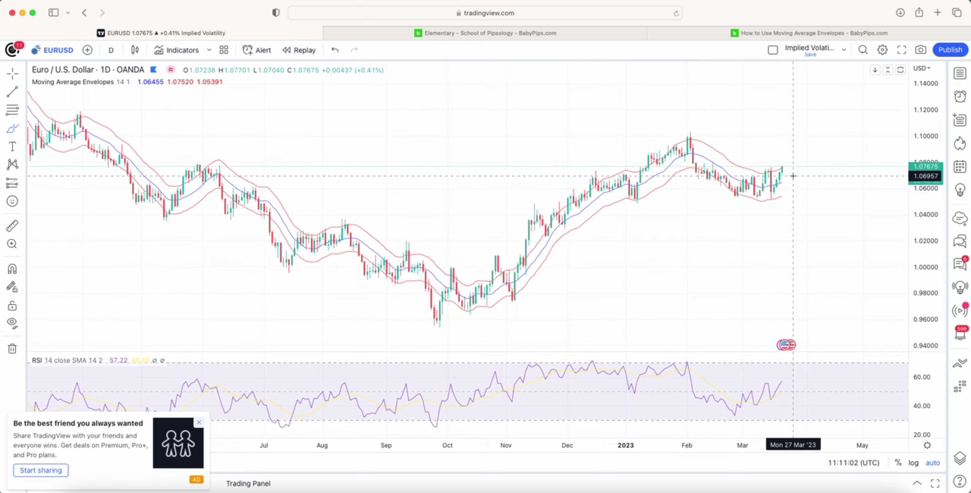
mouse_move(791, 167)
left_mouse_down()
mouse_move(778, 170)
mouse_move(790, 165)
left_mouse_up()
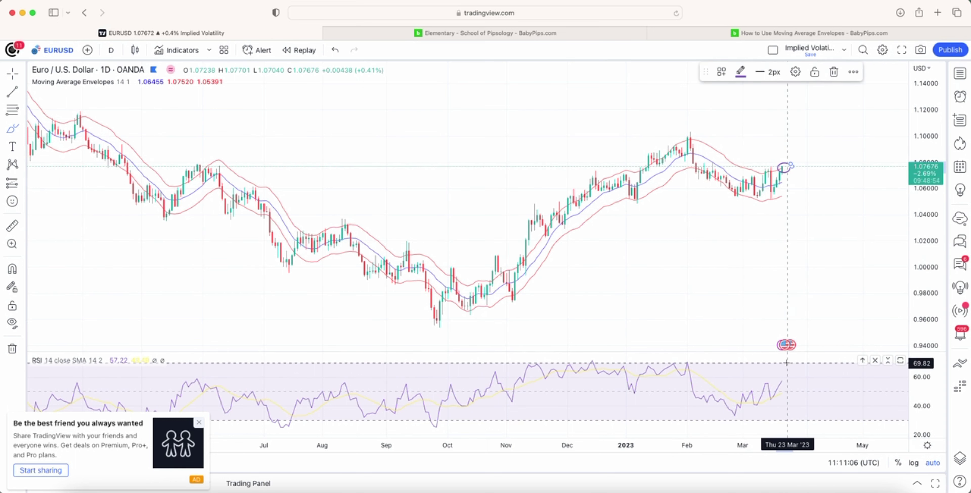
Circle the latest RSI reading and the June–August highs, then draw a flat line across RSI peaks
left_click_drag(785, 356, 785, 362)
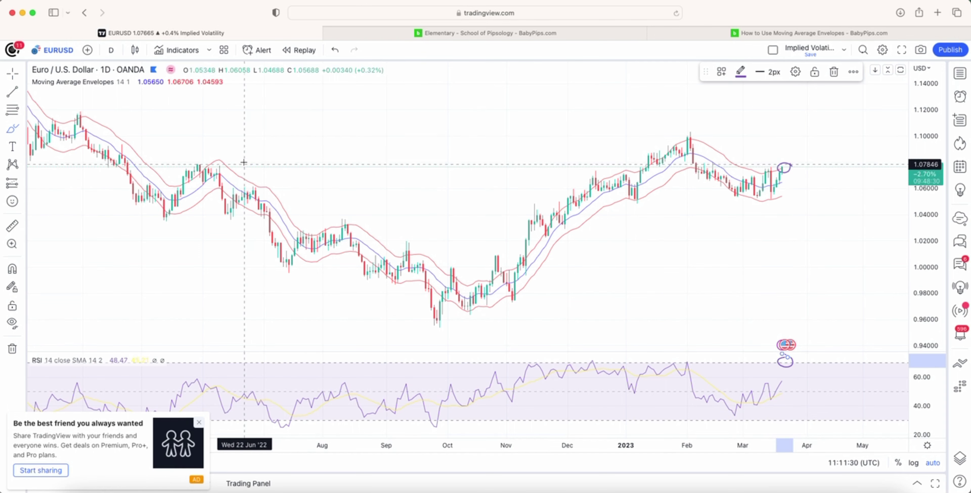
mouse_move(230, 166)
left_mouse_down()
mouse_move(238, 159)
mouse_move(249, 204)
left_mouse_up()
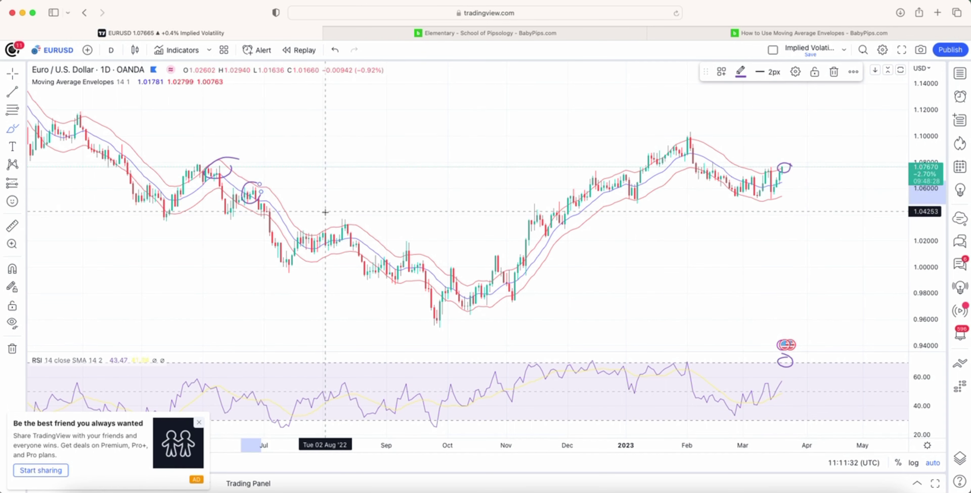
left_click_drag(308, 216, 298, 241)
mouse_move(351, 216)
left_mouse_down()
mouse_move(373, 217)
mouse_move(329, 217)
left_mouse_up()
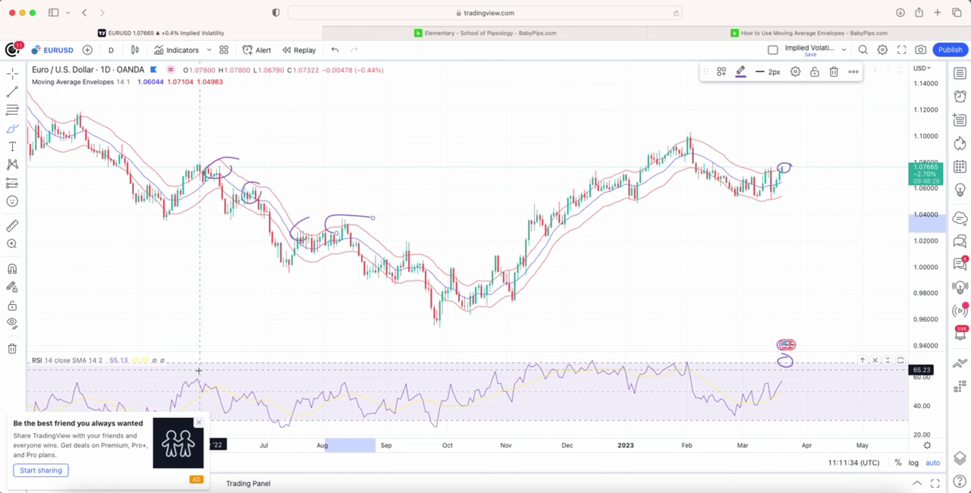
left_click_drag(185, 380, 445, 388)
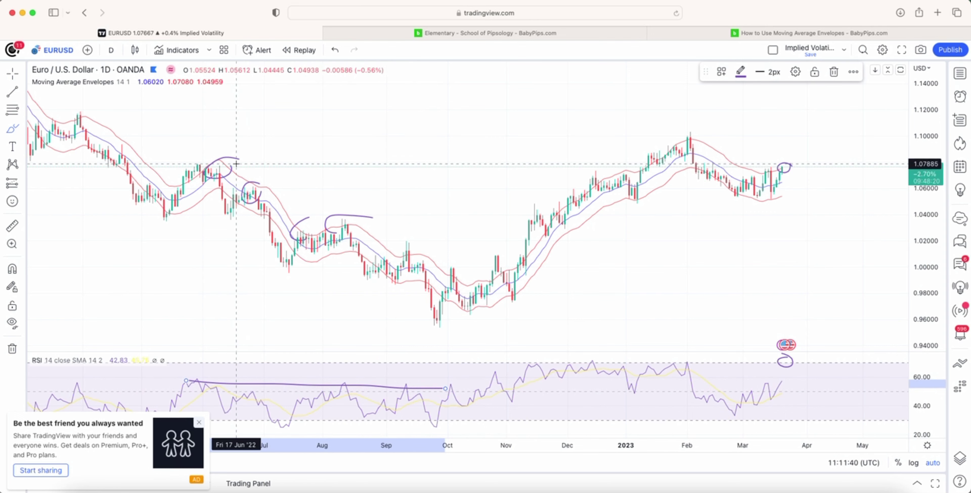
Draw a falling trendline from the June peak and circle the November and early-January lows
left_click_drag(239, 164, 359, 248)
mouse_move(520, 288)
left_mouse_down()
mouse_move(507, 298)
mouse_move(519, 291)
left_mouse_up()
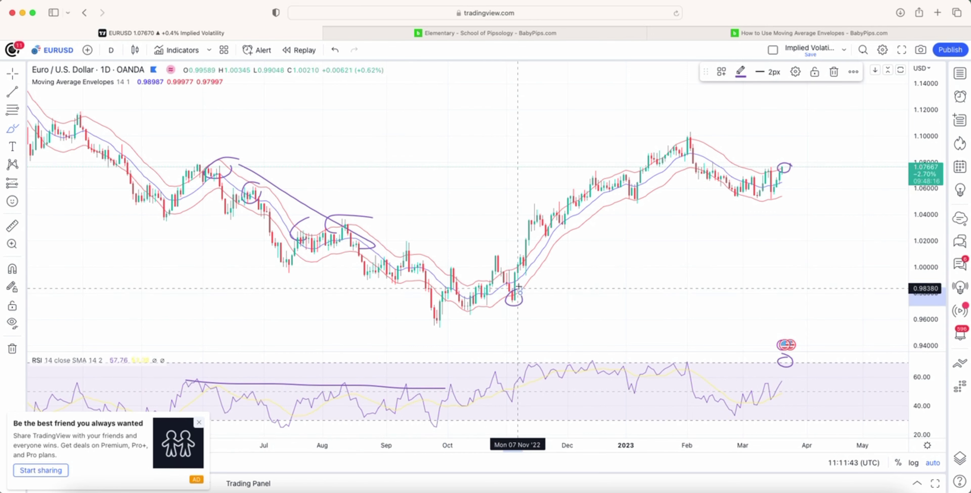
mouse_move(636, 186)
left_mouse_down()
mouse_move(628, 214)
mouse_move(638, 203)
left_mouse_up()
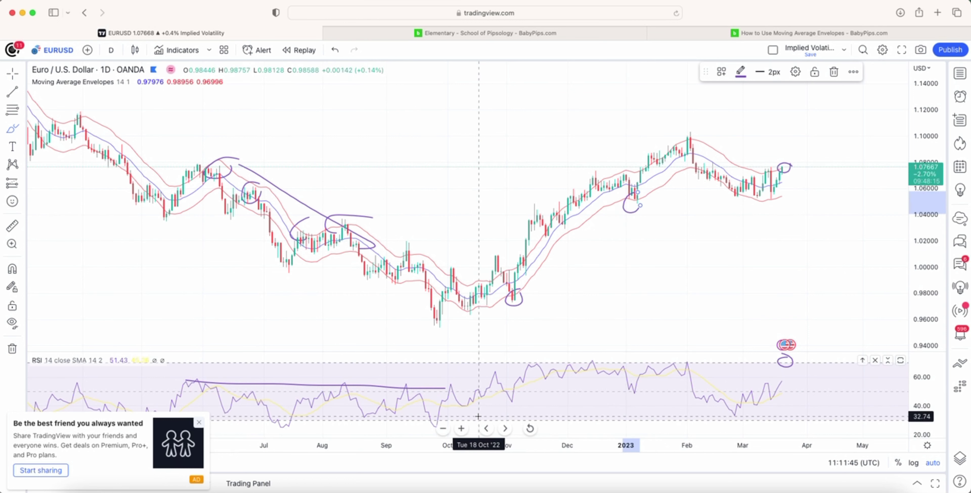
Draw rising lines from November to January in the RSI pane and on price
left_click_drag(486, 411, 634, 392)
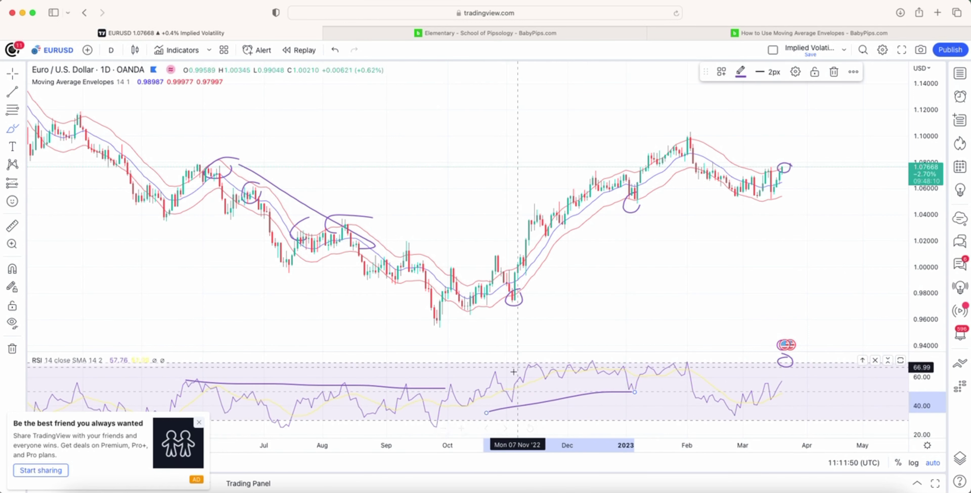
left_click_drag(512, 405, 634, 386)
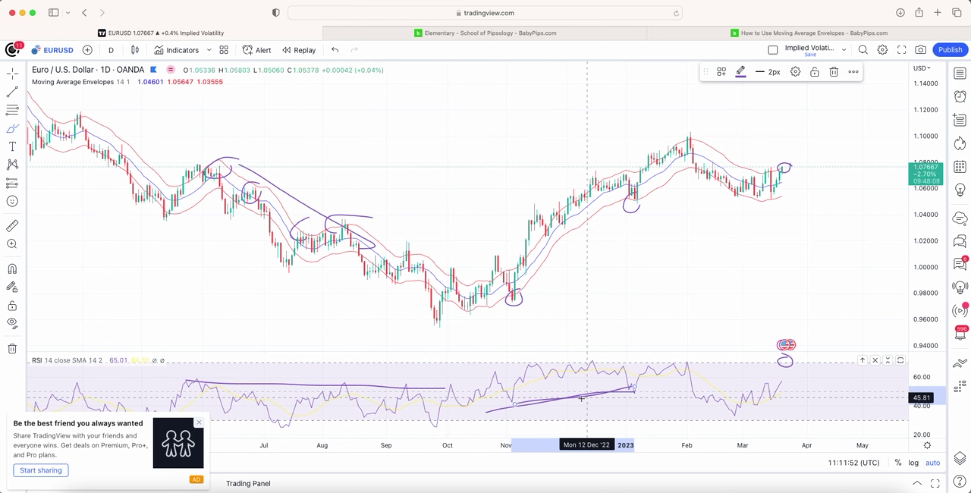
left_click_drag(513, 298, 612, 205)
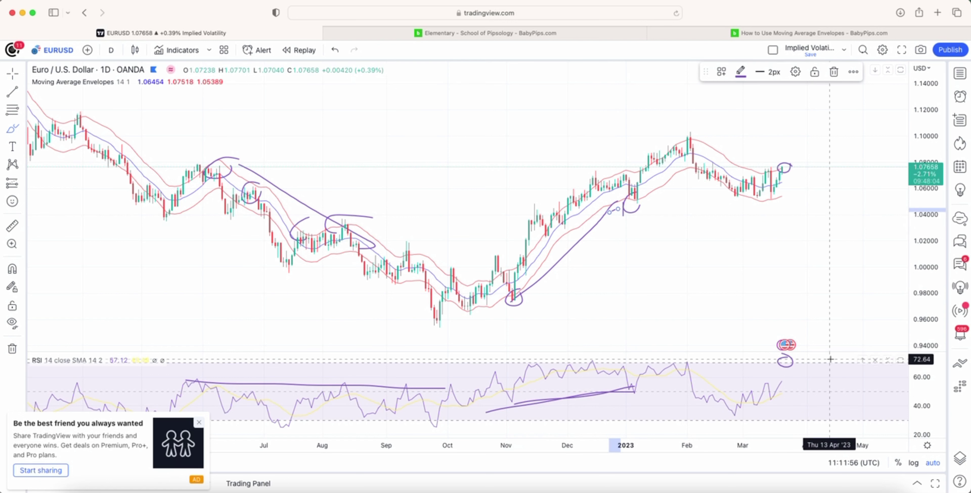